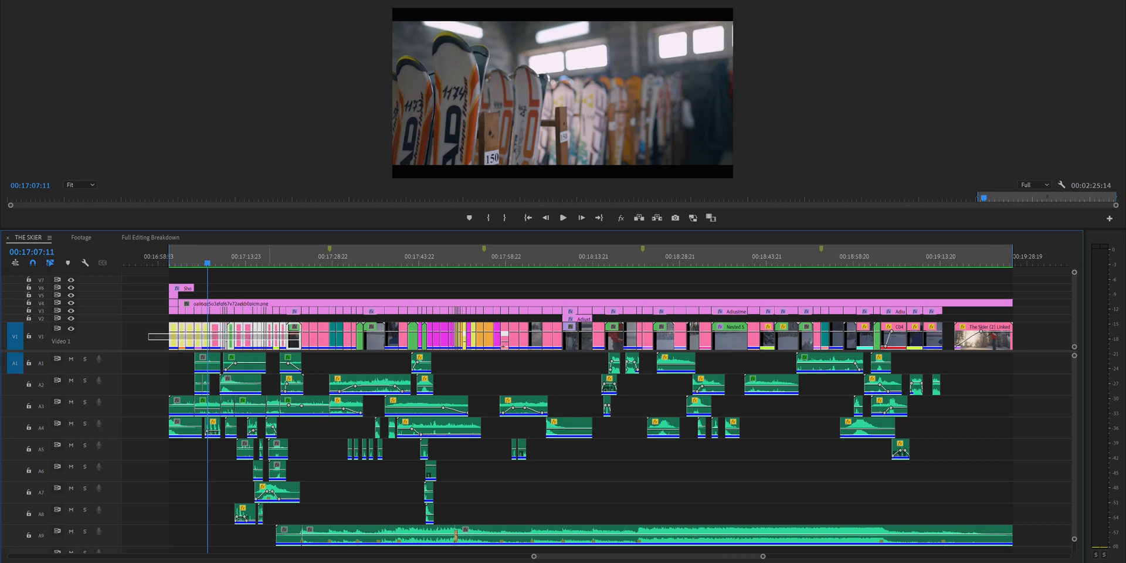
At 00:18:10:09, toggle the output of video tracks V2, V3 and V4 off and back on to compare the image.
left_click(71, 311)
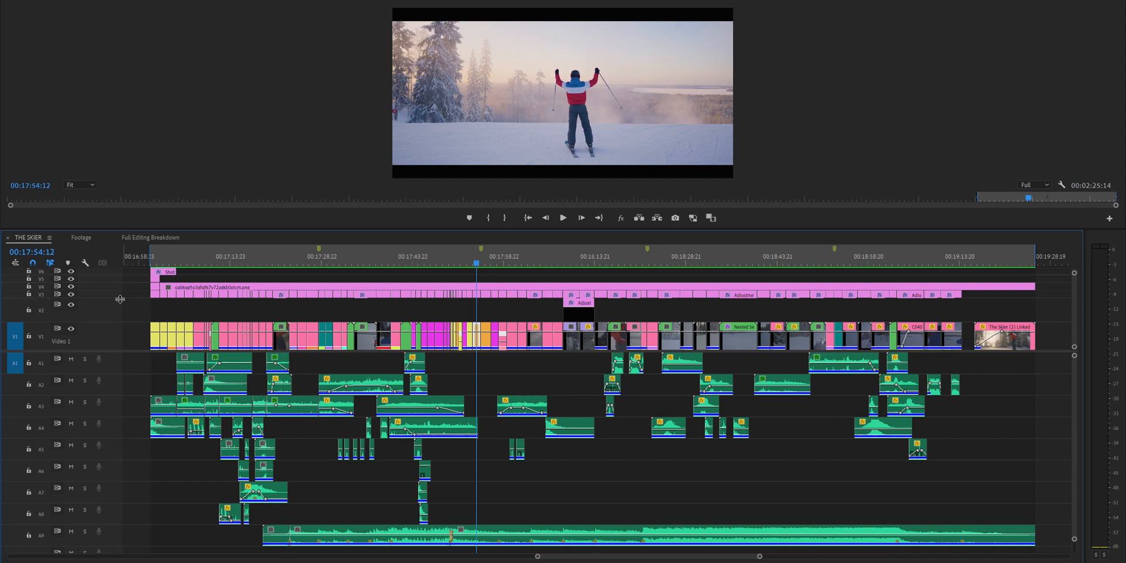
left_click(573, 265)
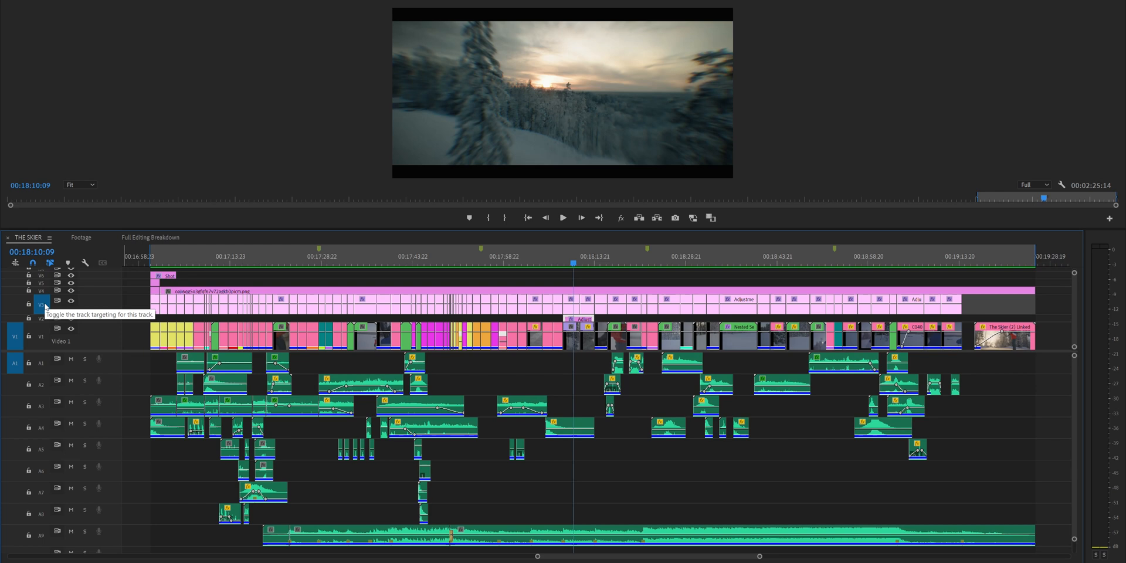
left_click(45, 305)
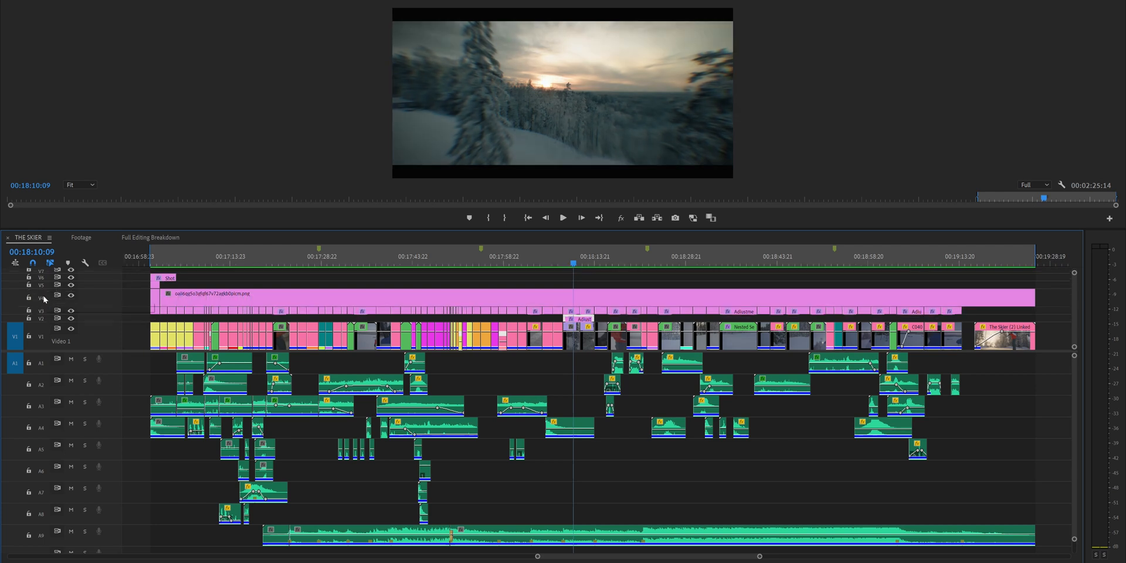
left_click(42, 298)
left_click(42, 298)
left_click(70, 296)
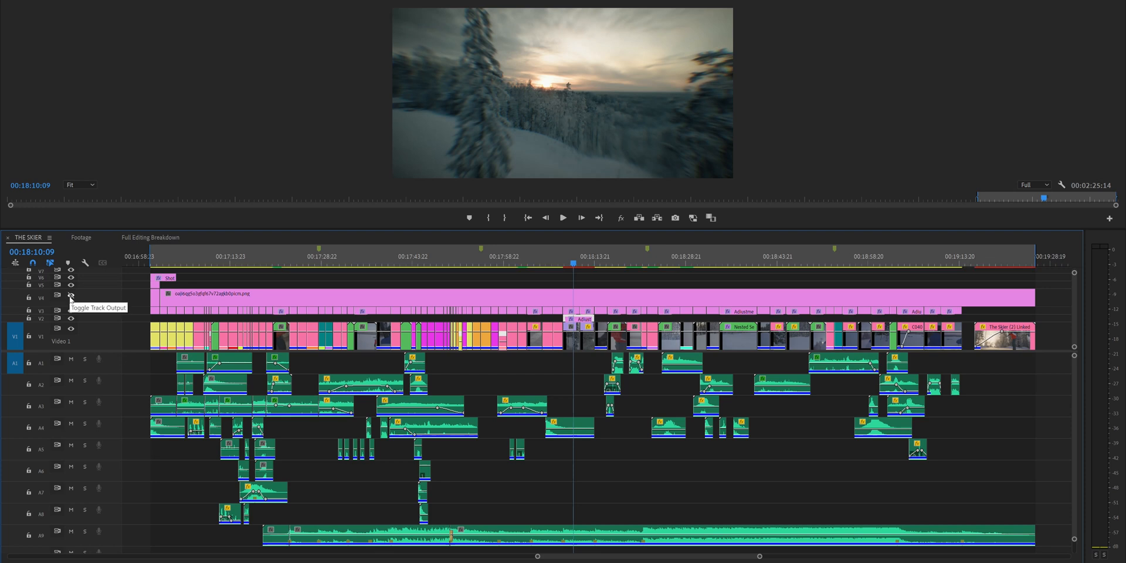
left_click(70, 296)
Select the music on track A9, and the sound-effect clips on tracks A1 to A8, to show the audio layers.
left_click_drag(41, 363, 35, 556)
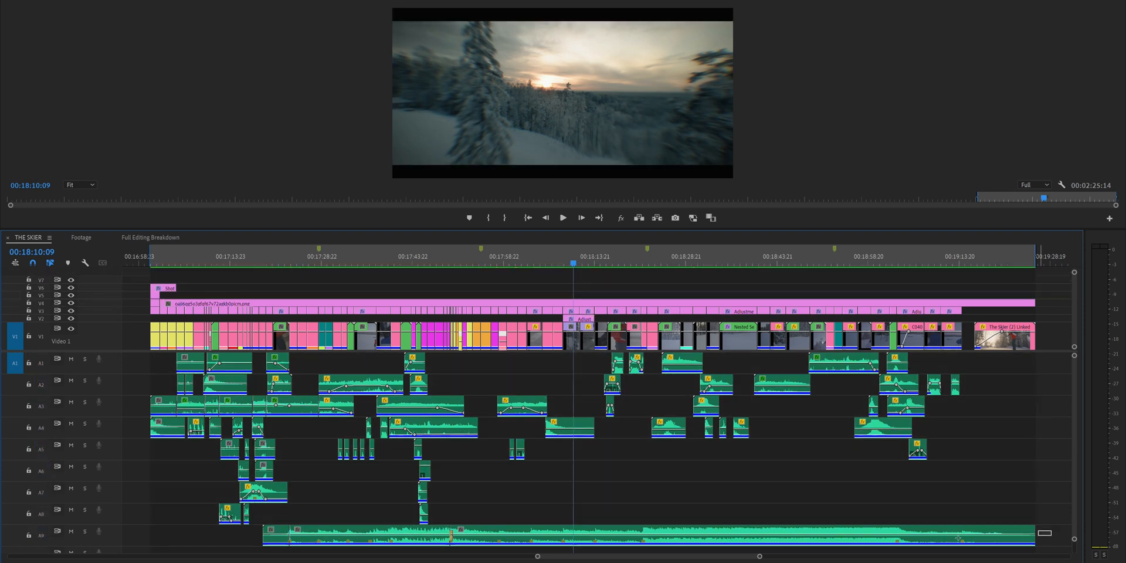
left_click_drag(1051, 531, 521, 540)
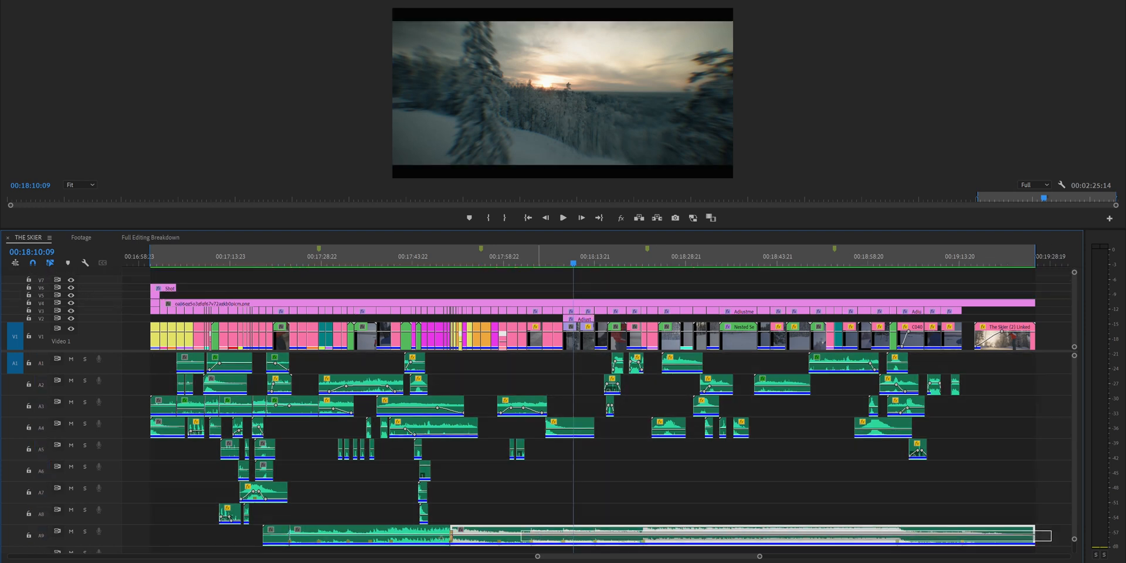
left_click_drag(1039, 517, 151, 369)
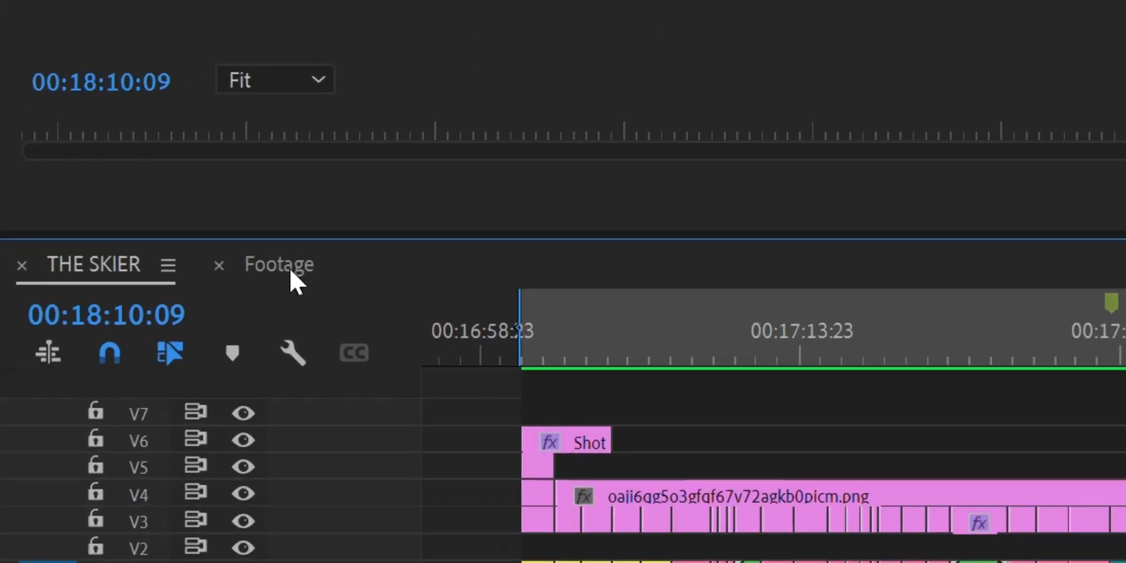
Open the Footage sequence and ripple-delete unwanted raw material while scrubbing through the clips.
left_click(82, 240)
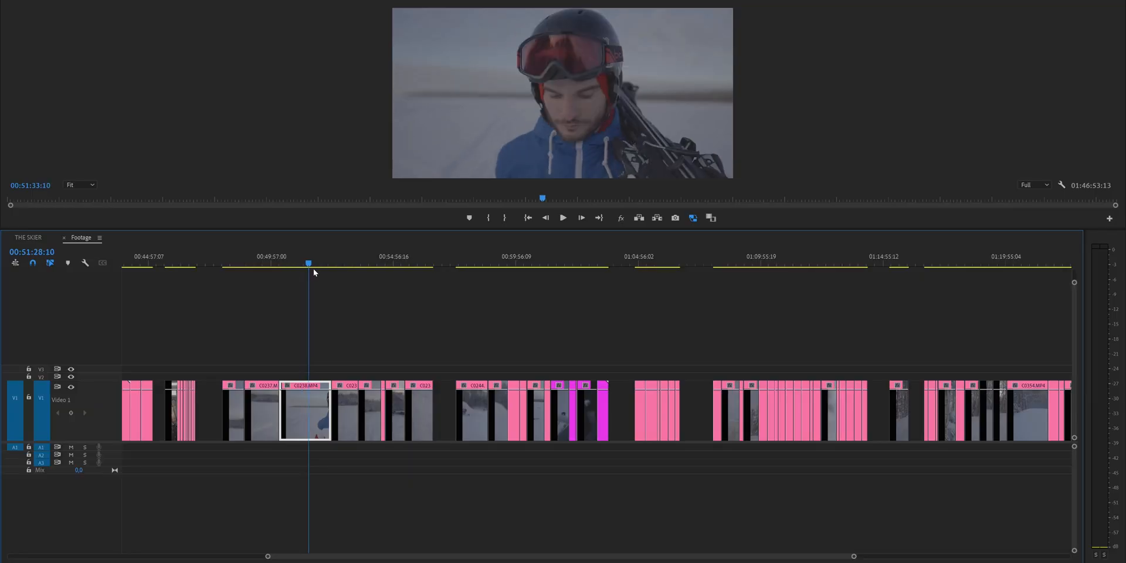
key("shift+Delete")
left_click_drag(486, 265, 687, 273)
key("shift+Delete")
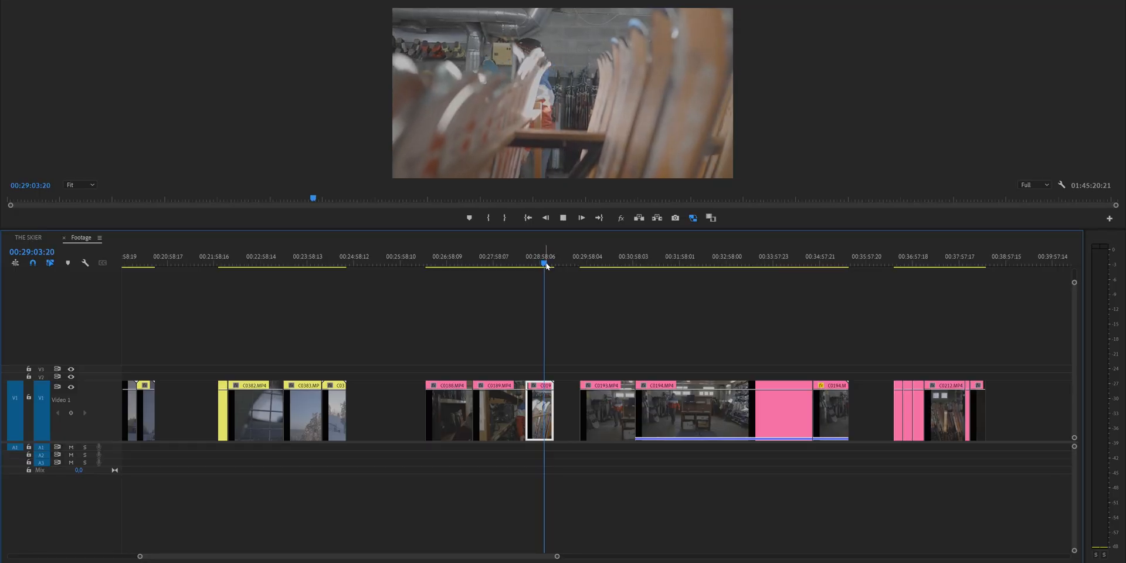
left_click_drag(552, 267, 544, 266)
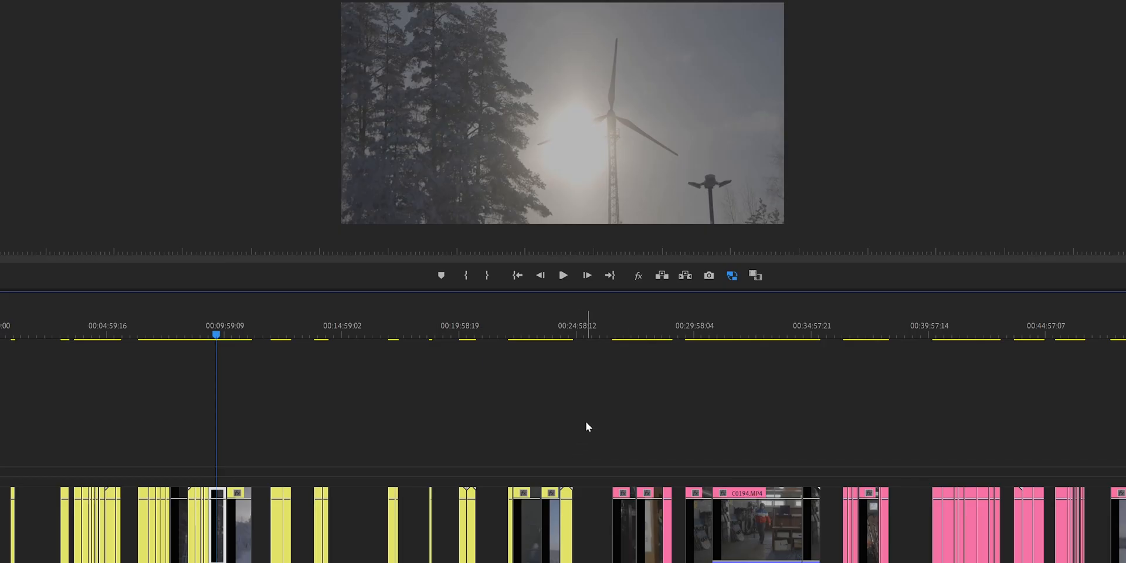
Scrub through the yellow-labelled footage and select the pink-labelled clip groups to examine how the raw material is organised.
left_click_drag(586, 421, 61, 553)
left_click_drag(327, 336, 358, 341)
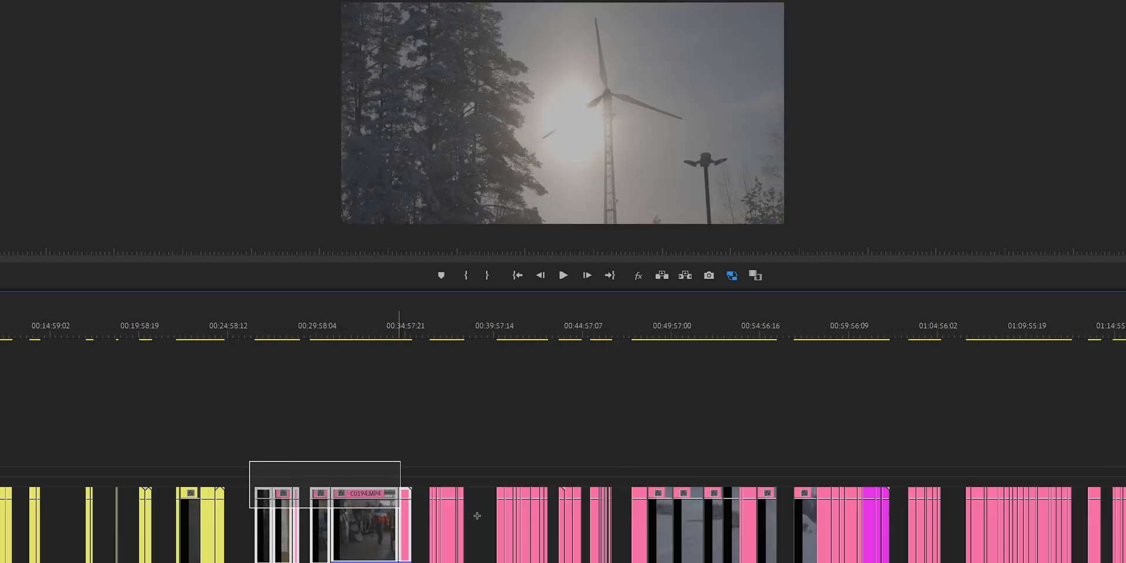
left_click_drag(403, 557, 724, 531)
left_click_drag(856, 538, 854, 546)
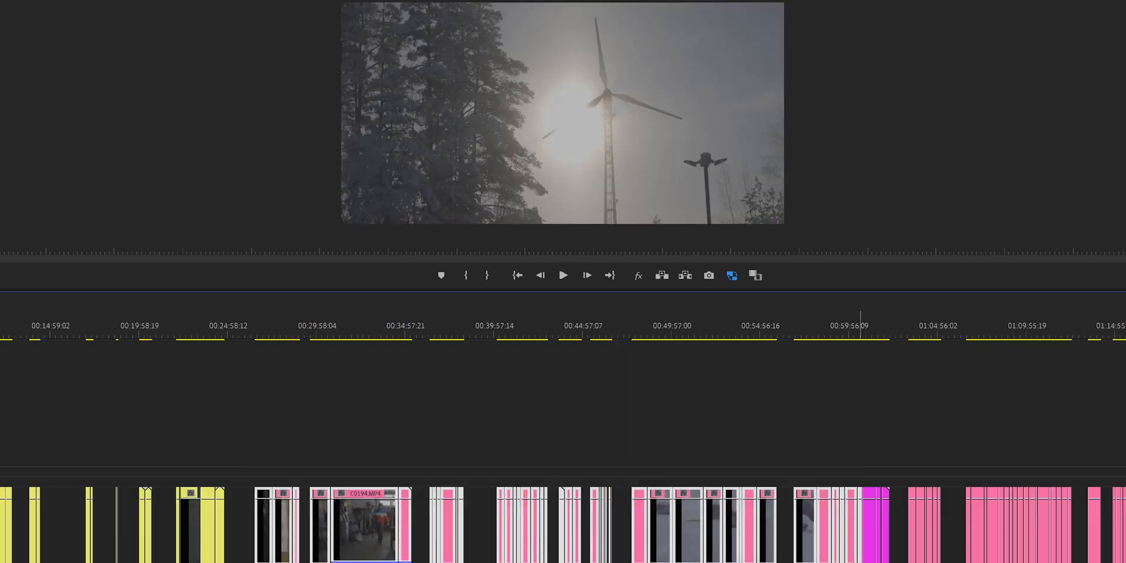
left_click(827, 416)
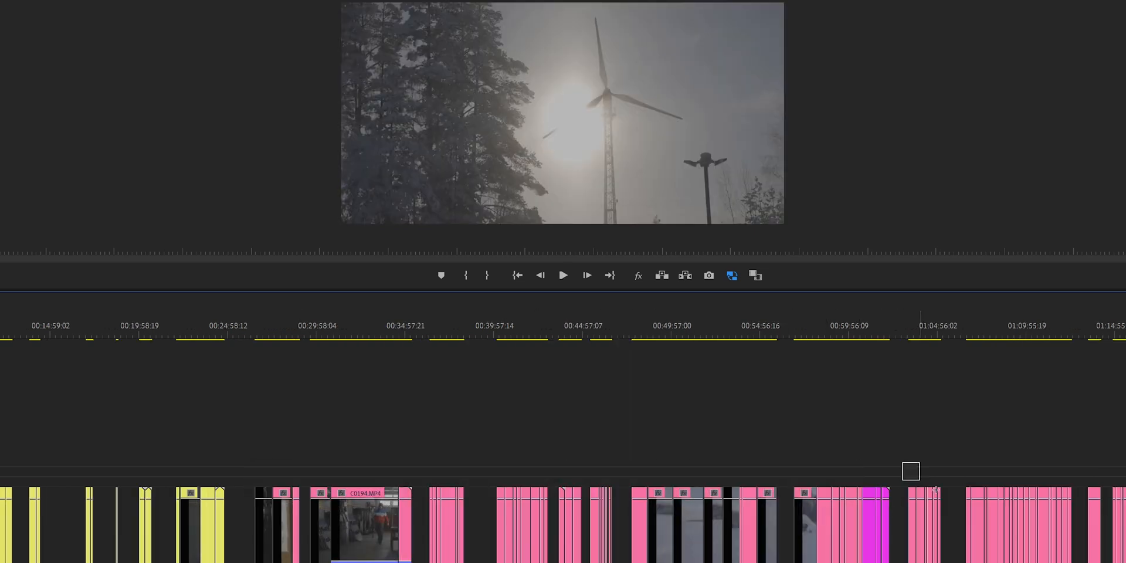
Scrub through the pink, orange and magenta clip groups to review the skiing shots in the Footage sequence.
left_click(356, 335)
left_click_drag(364, 332, 379, 333)
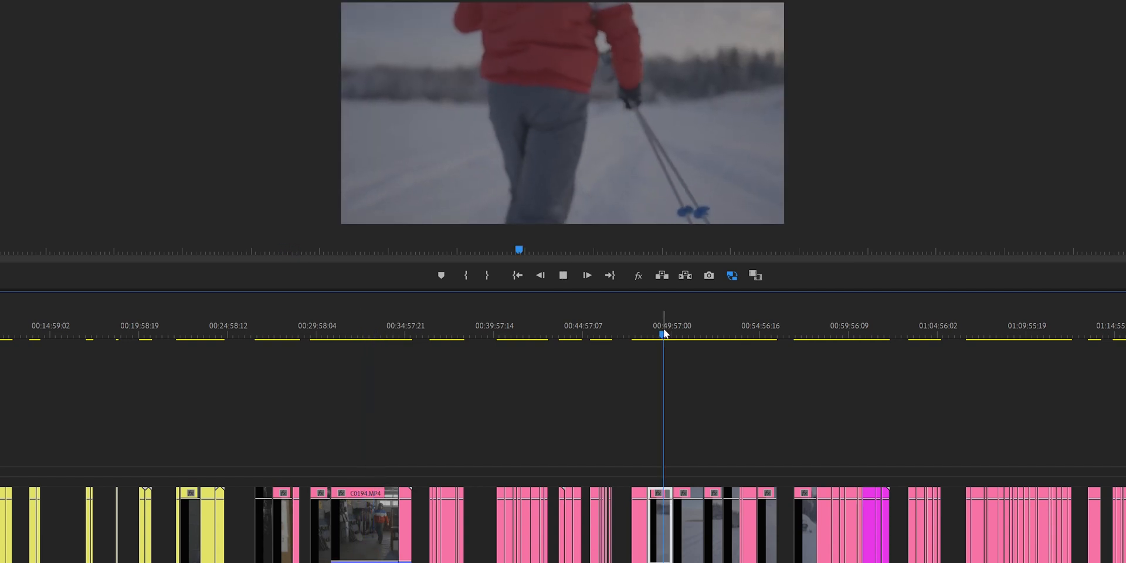
left_click_drag(664, 333, 995, 357)
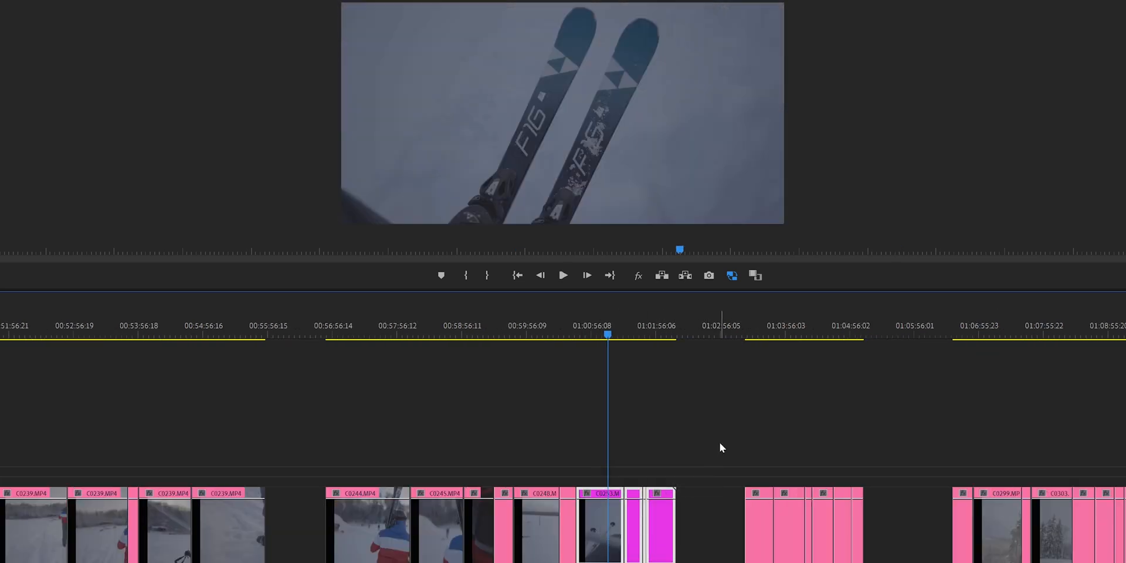
left_click_drag(608, 335, 638, 343)
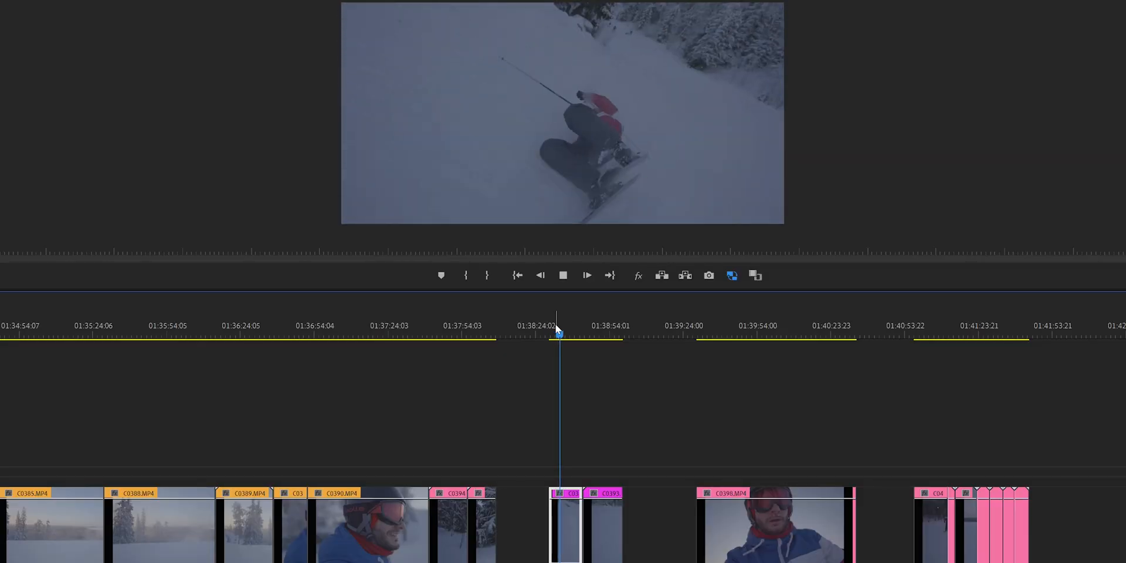
left_click_drag(682, 445, 869, 542)
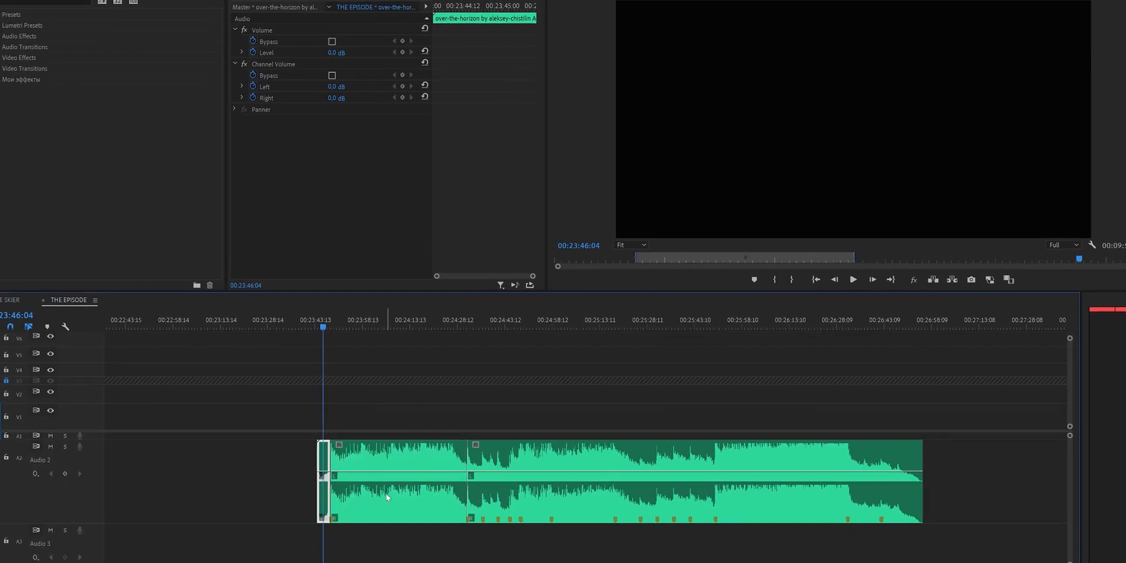
Ripple-delete the loud music section between the opening segment and the following quiet part in THE EPISODE sequence.
left_click(386, 493)
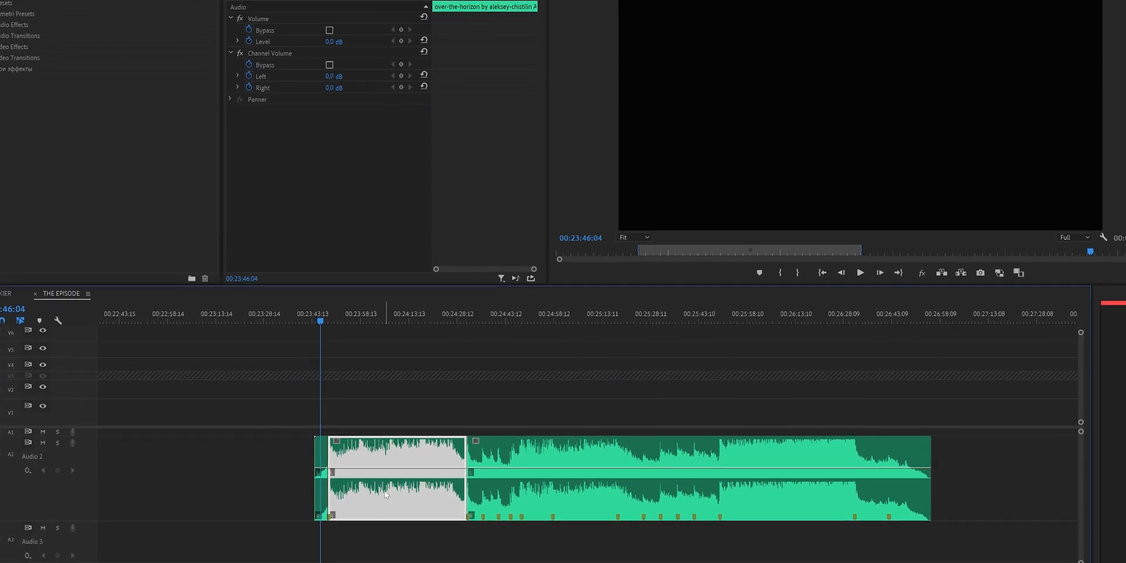
key("shift+Delete")
left_click(419, 444)
Razor the music on both sides of the next loud section, just after 00:24:12:03, and ripple-delete that section.
left_click_drag(395, 318, 404, 318)
key("c")
left_click(410, 456)
left_click(479, 457)
key("v")
left_click(442, 482)
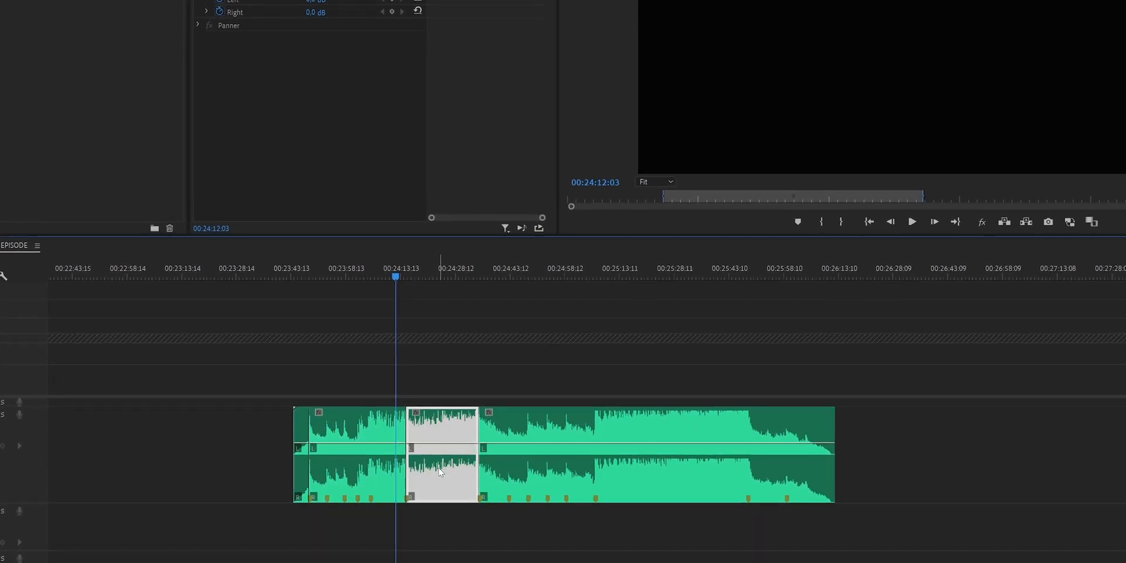
key("shift+Delete")
left_click_drag(470, 548, 320, 499)
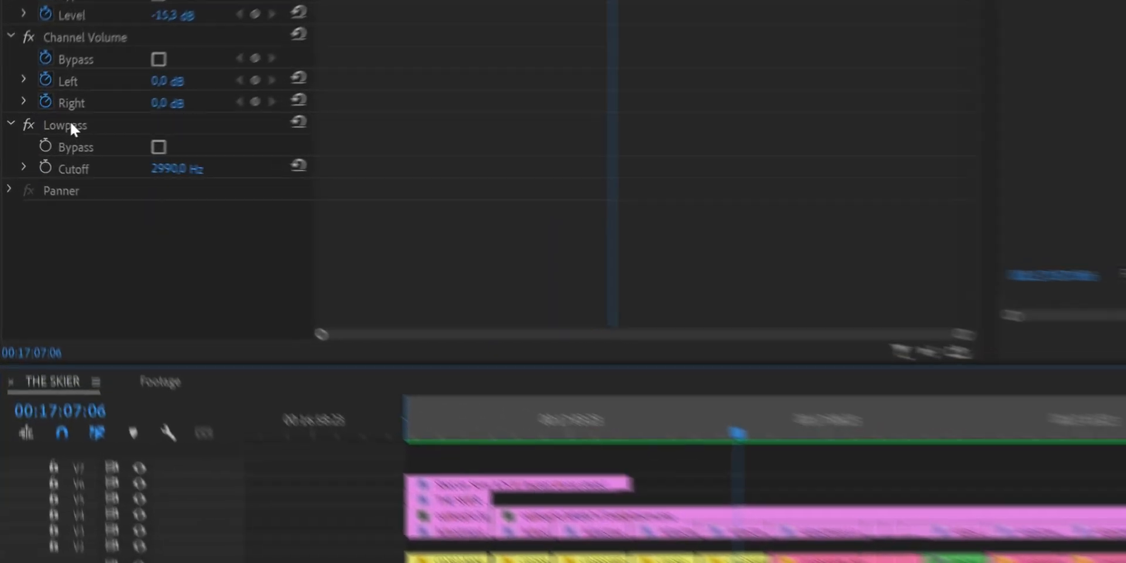
Examine the Lowpass effect and its Cutoff keyframes on the mountain-wind audio clip.
left_click(36, 133)
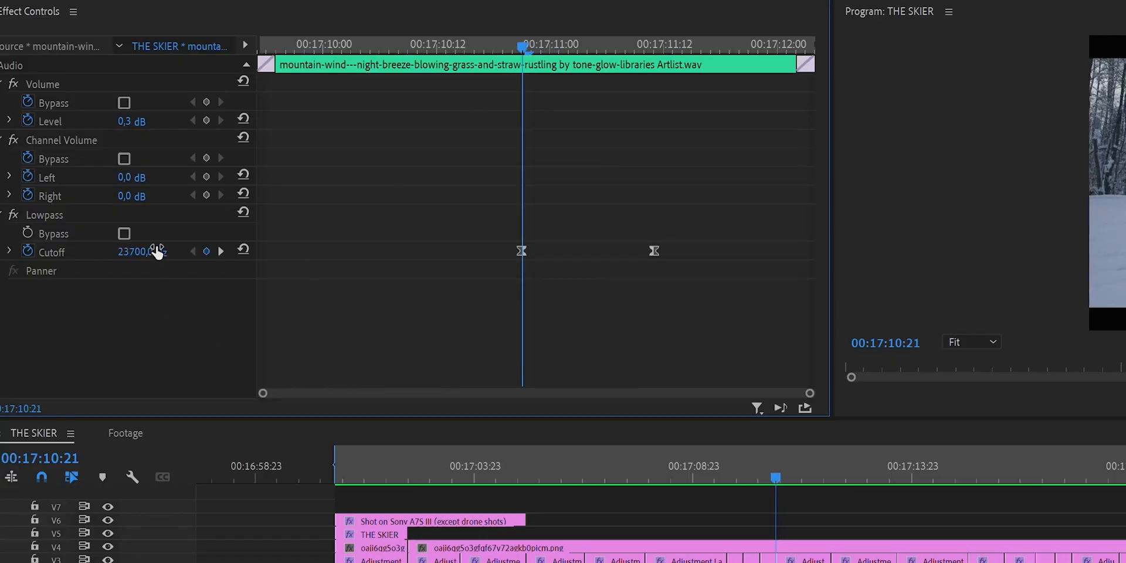
left_click(648, 53)
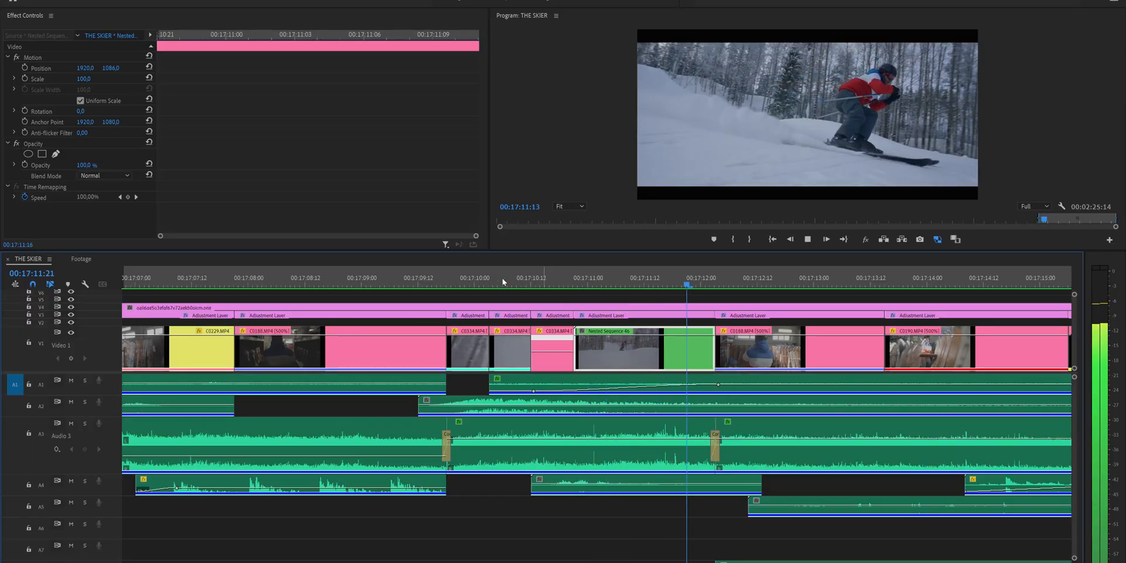
left_click_drag(502, 282, 442, 284)
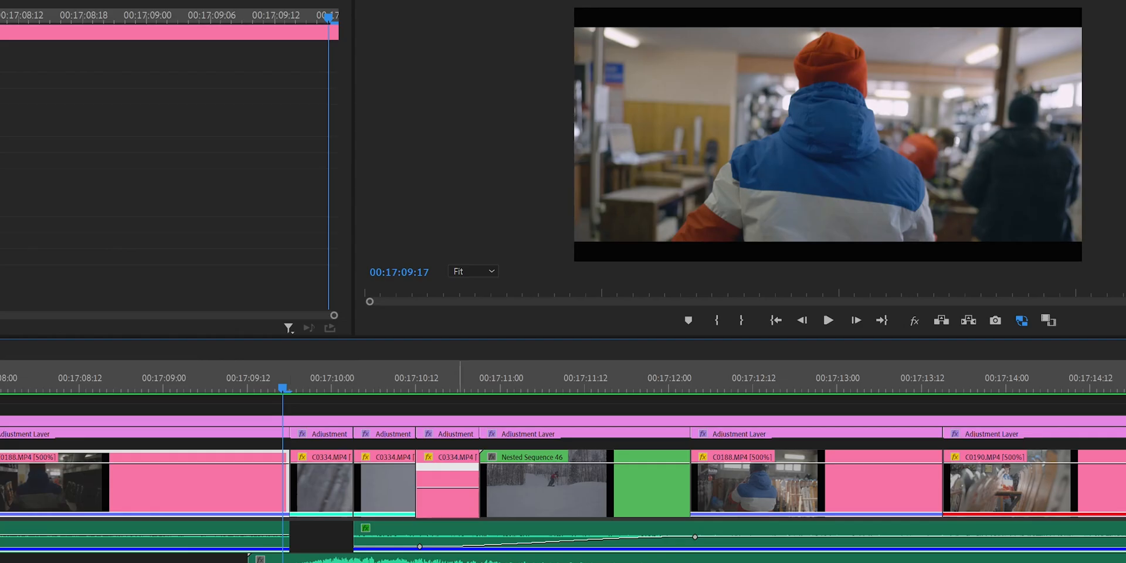
key("Right")
key("Right")
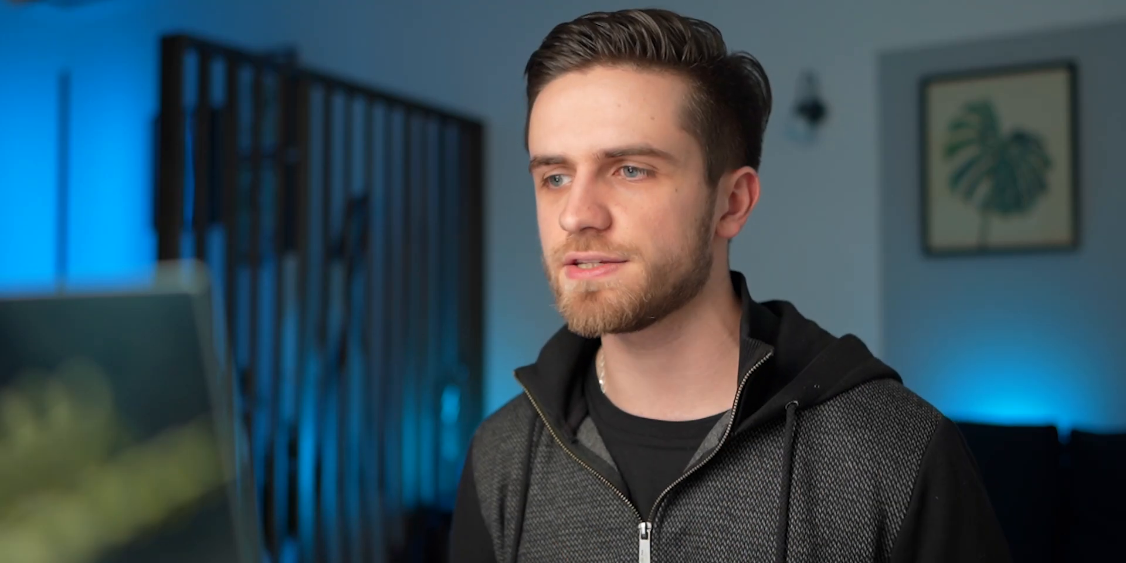
Select individual over-the-horizon music sections on track A9 of THE SKIER to show the song's structure.
left_click(306, 534)
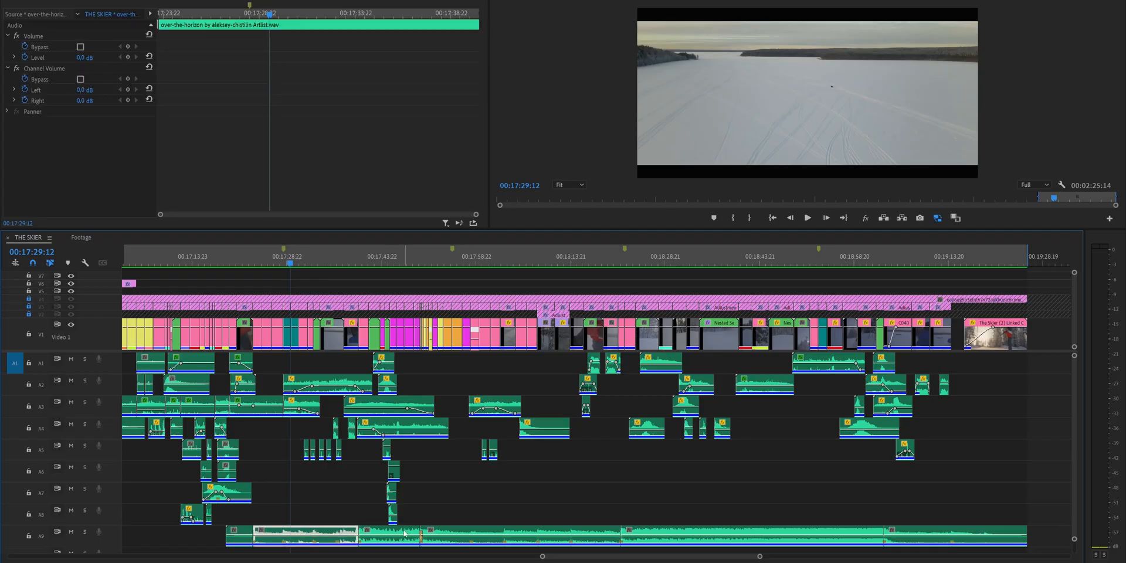
left_click(405, 534)
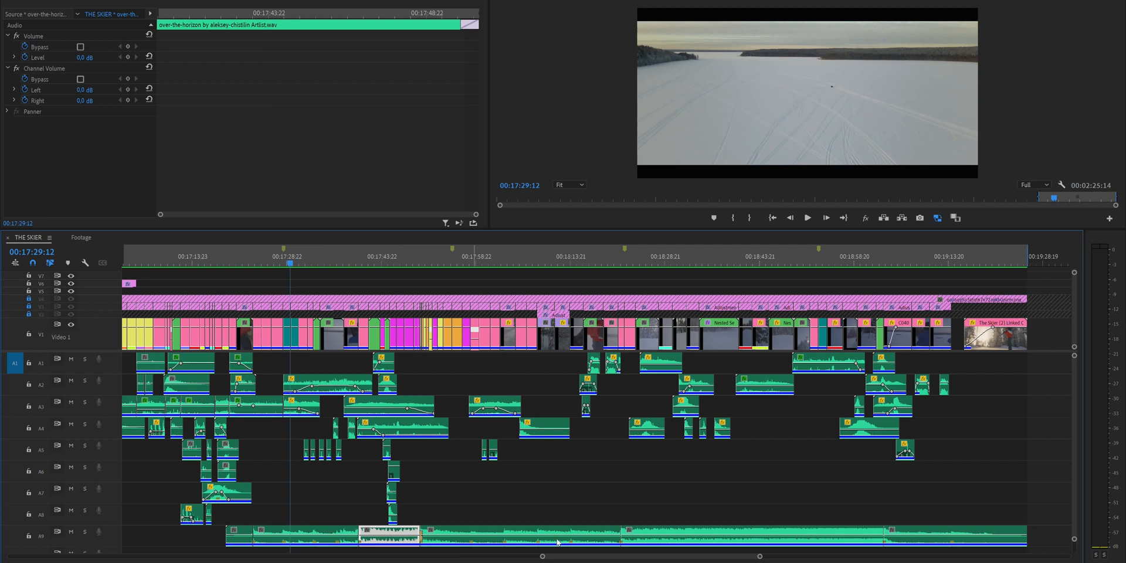
left_click_drag(355, 488, 345, 525)
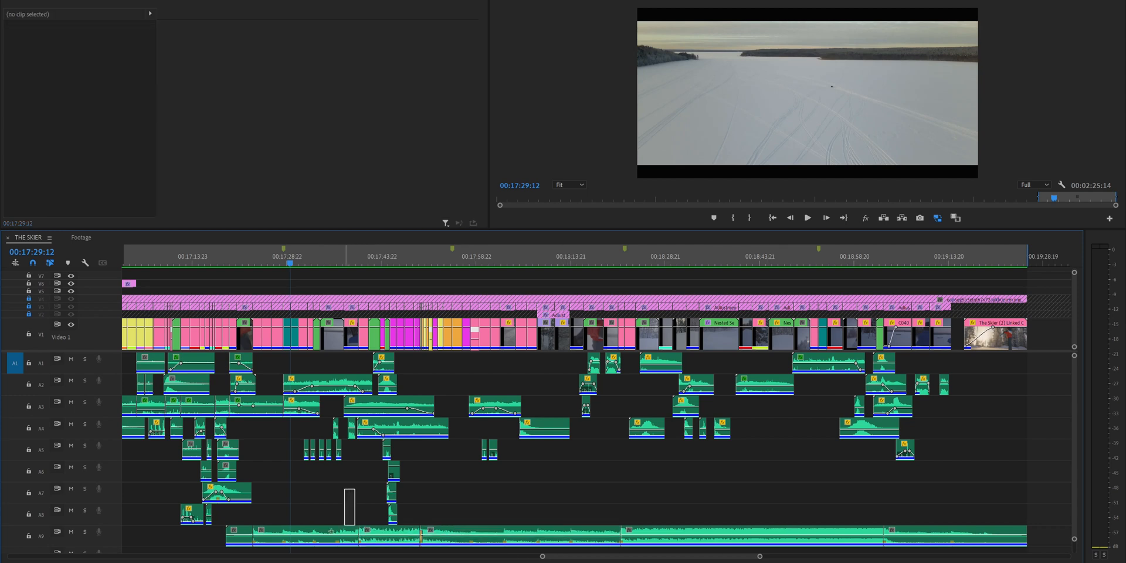
Select the V1 clips above the music section starting near 00:17:23 and play the sequence.
left_click_drag(275, 539, 265, 540)
left_click_drag(839, 215, 327, 325)
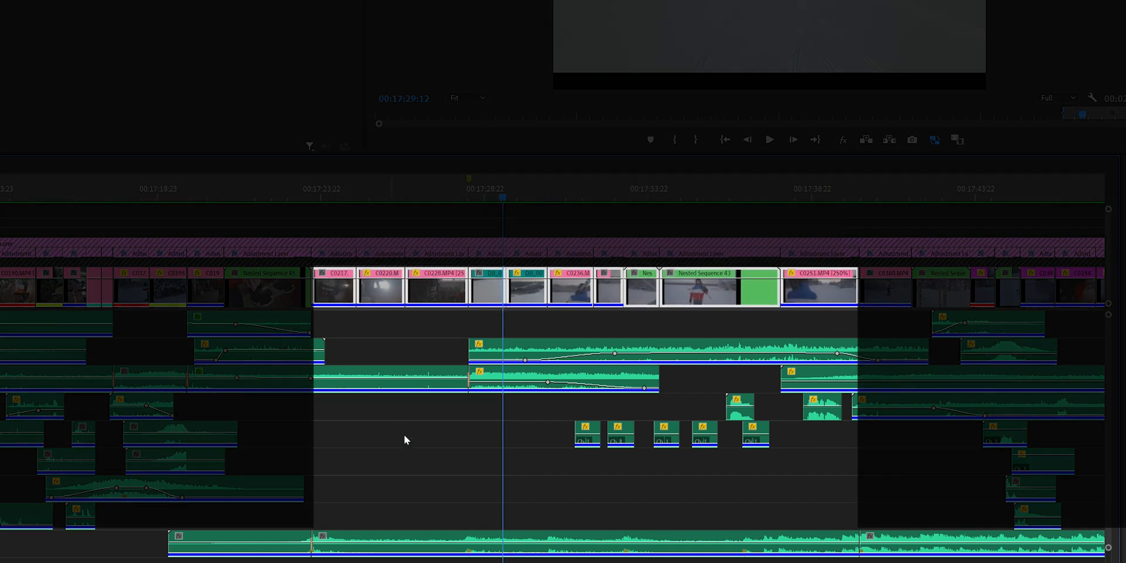
left_click(418, 468)
key("space")
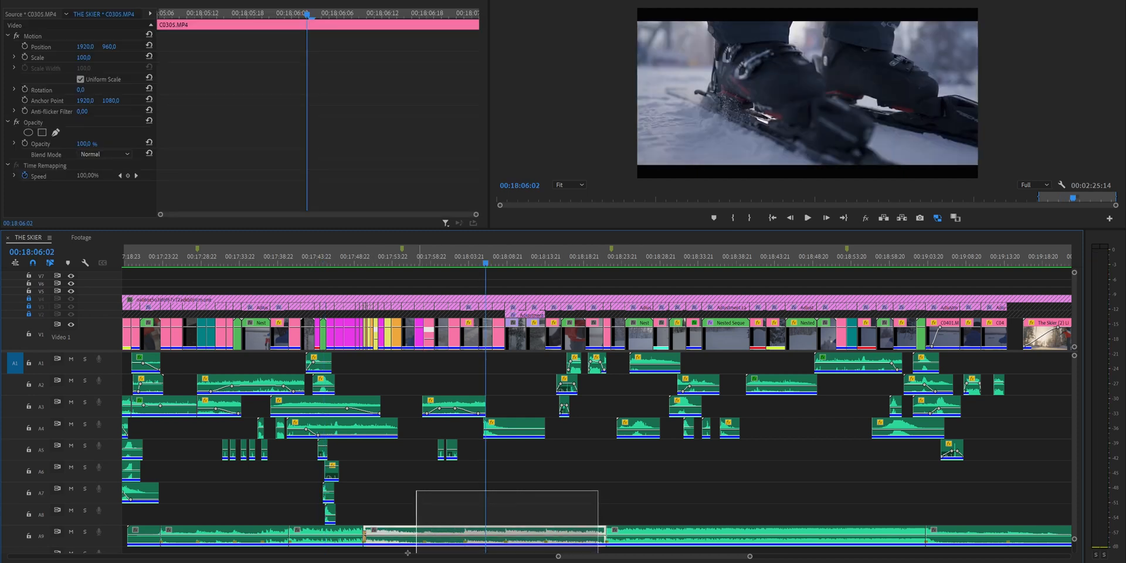
Select the calm middle music section and the sections after it on track A9 to examine how they pair with the footage.
left_click_drag(407, 553, 408, 552)
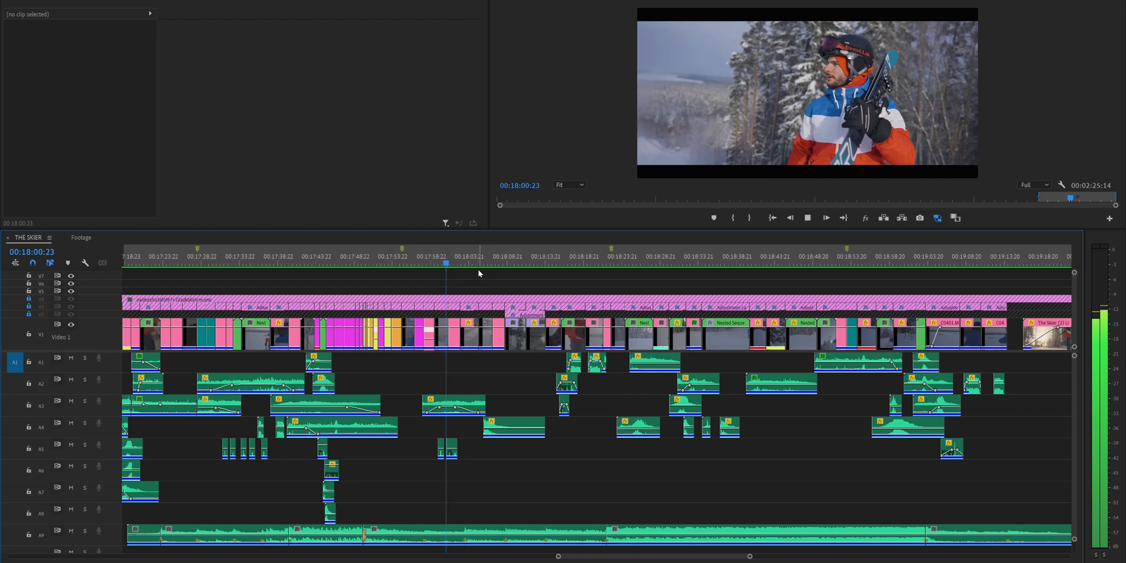
left_click_drag(622, 509, 912, 534)
left_click_drag(801, 489, 891, 536)
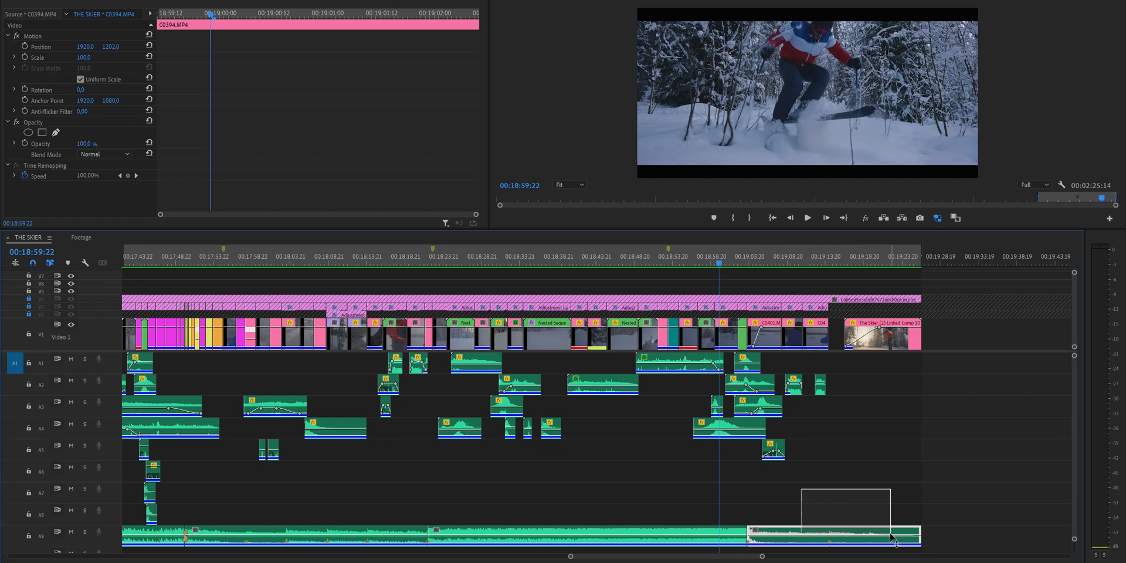
left_click(943, 323)
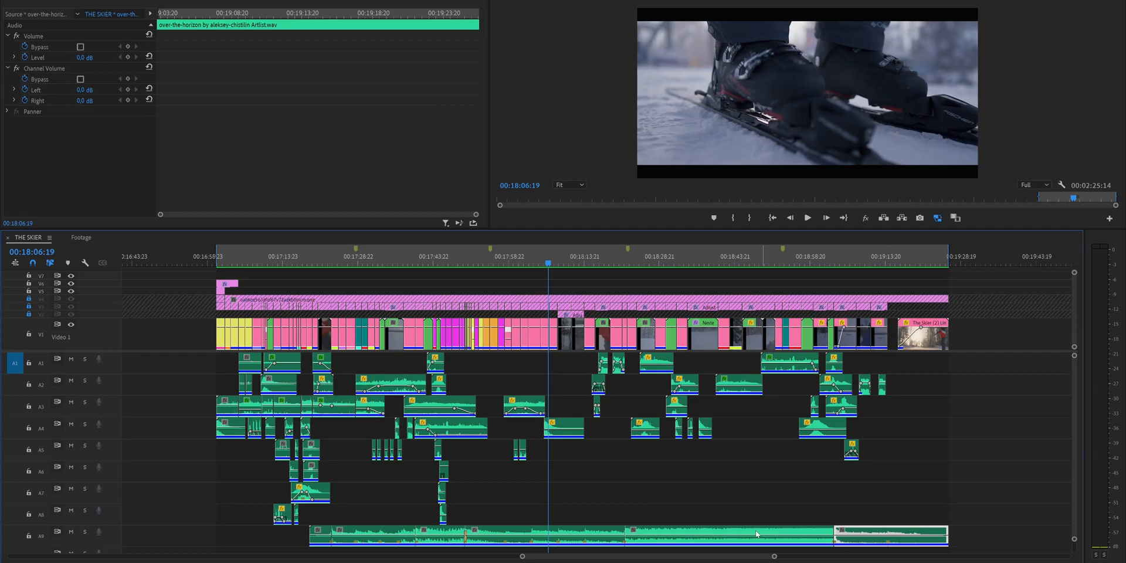
Compare the long loud music section with the earlier ones by selecting them one after another on track A9.
left_click(638, 536)
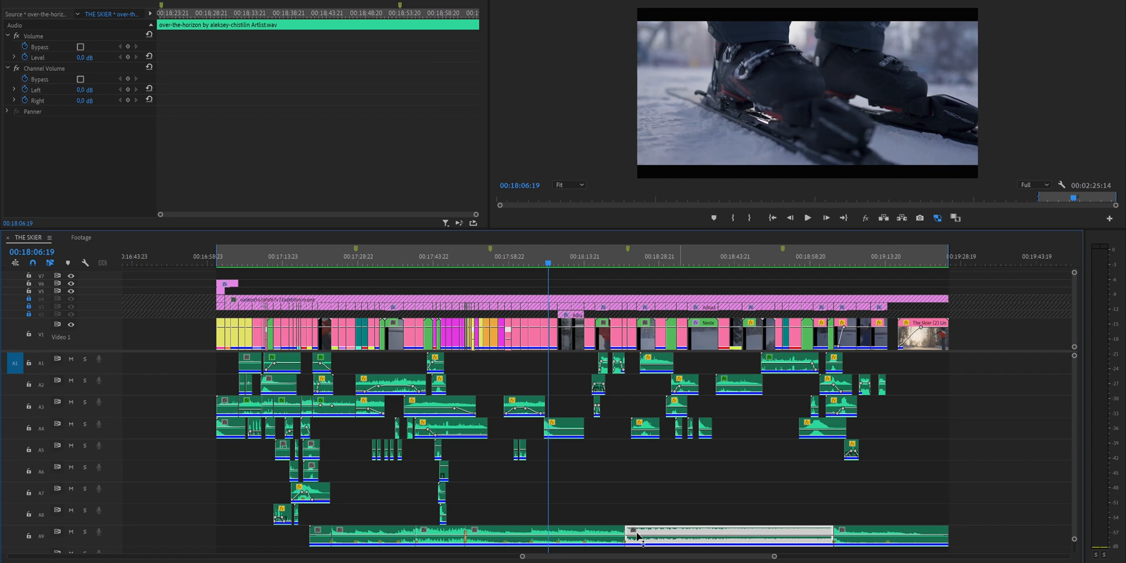
left_click(472, 535)
left_click(443, 534)
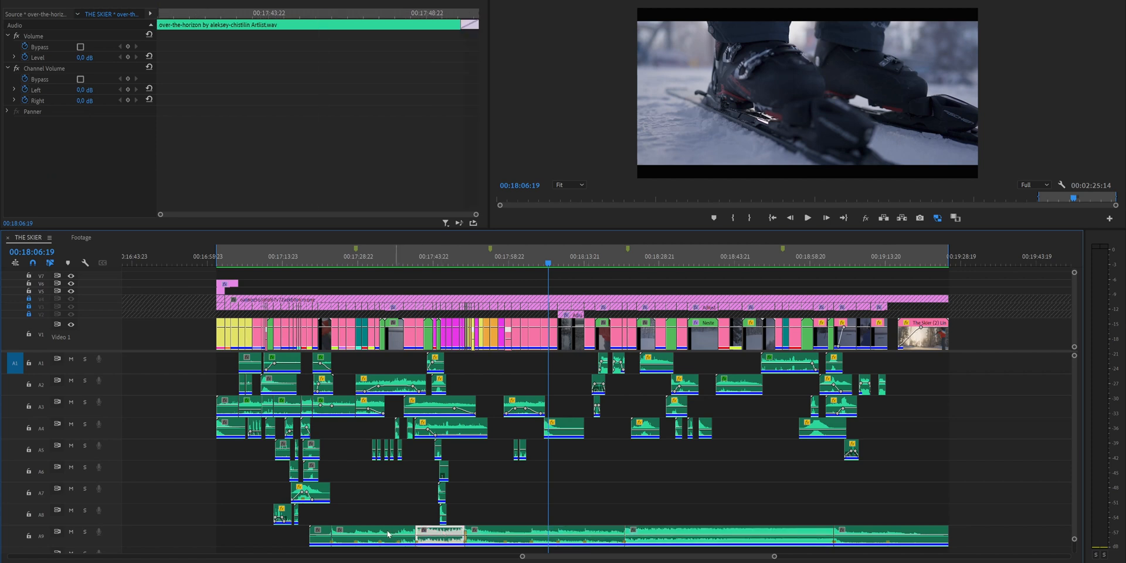
left_click(319, 533, "shift")
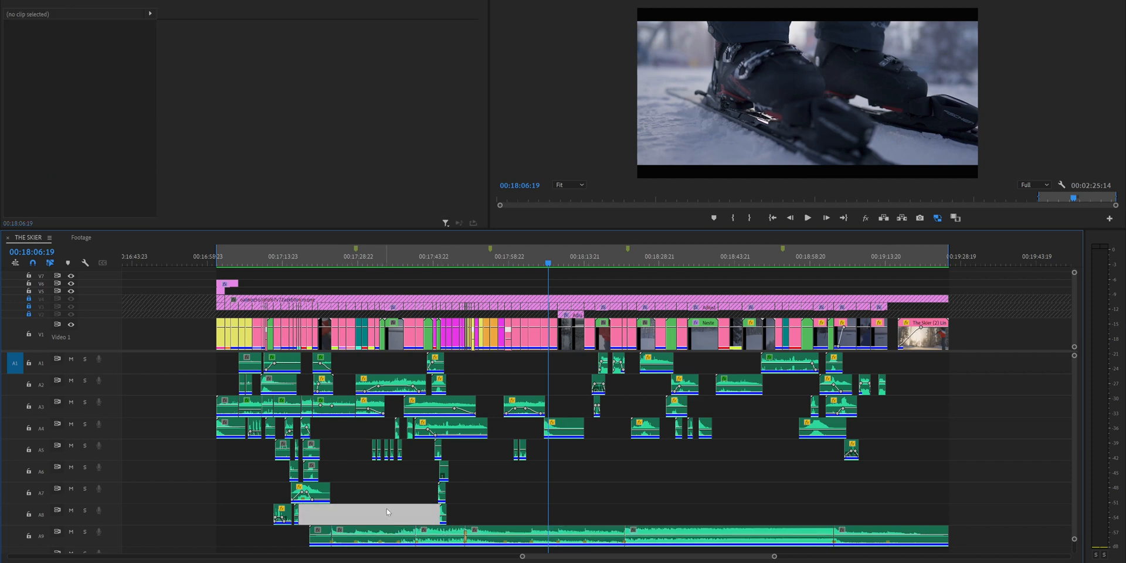